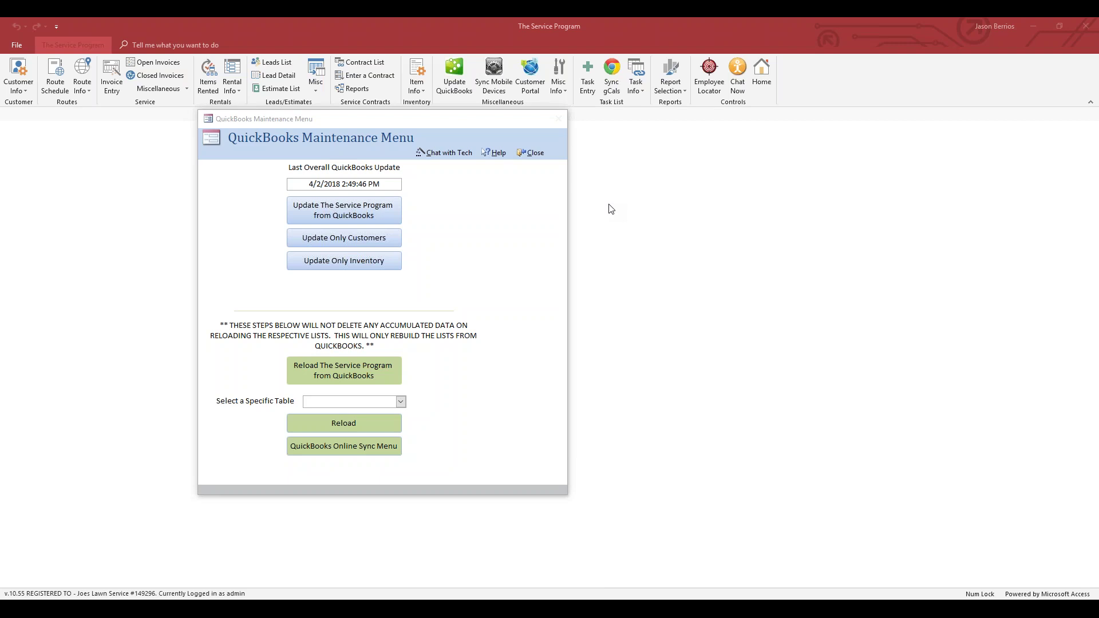
Step: Close the QuickBooks Maintenance Menu to get back to the Employee Task List
{"action": "left_click", "coordinate": [527, 152]}
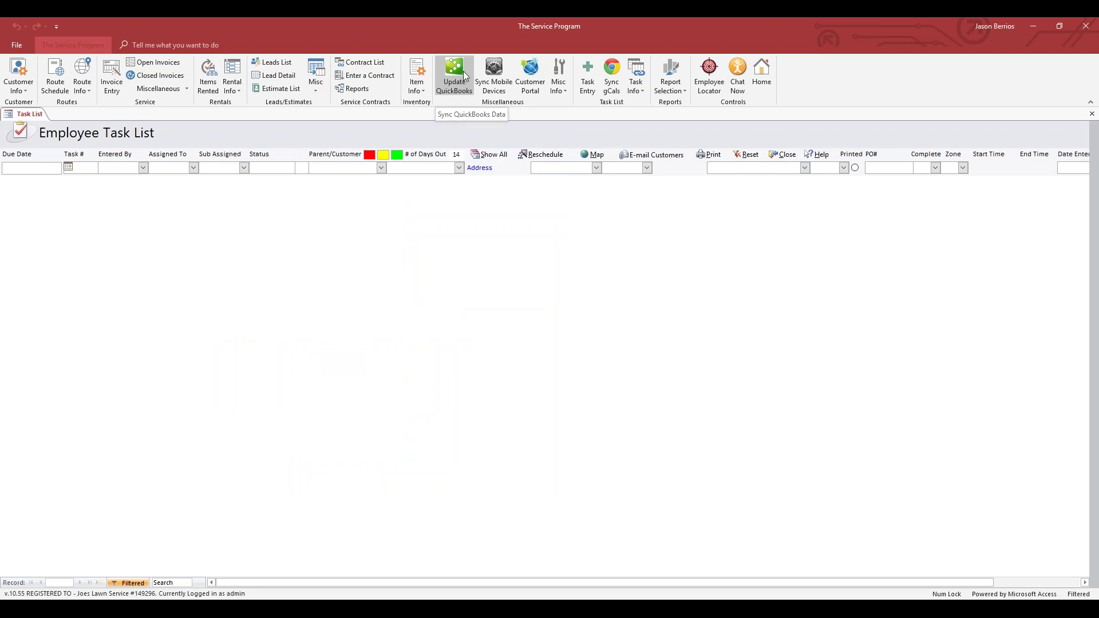
Step: Open the QuickBooks Maintenance Menu using Update QuickBooks in the Miscellaneous ribbon group
{"action": "left_click", "coordinate": [462, 78]}
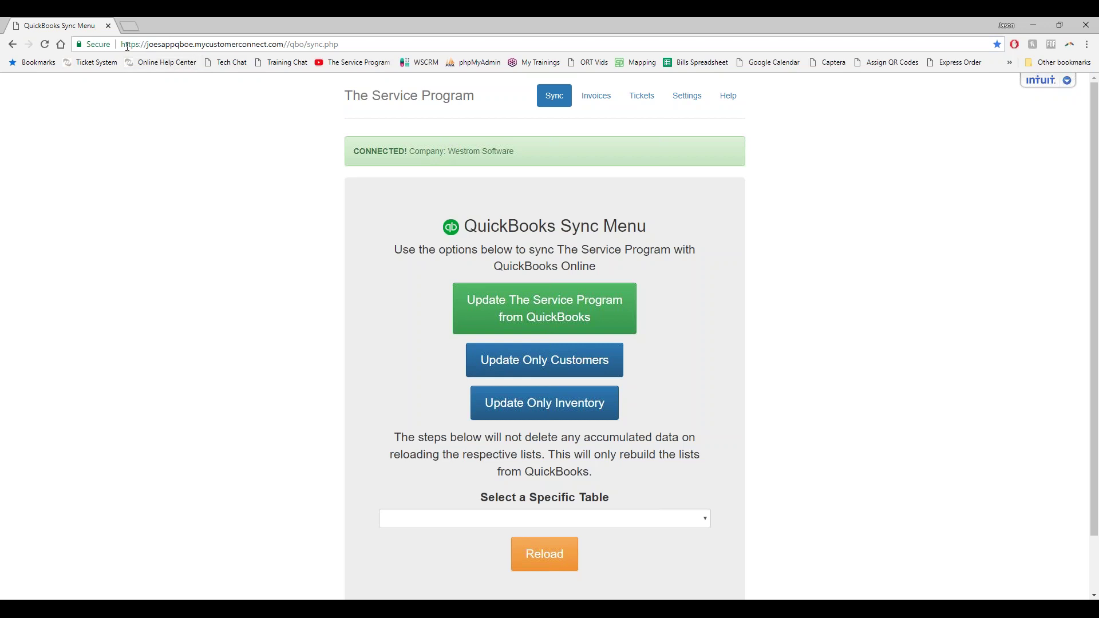
Step: Review the sync page's mycustomerconnect.com address and company part, then return to the Access maintenance menu
{"action": "left_click_drag", "start_coordinate": [122, 46], "coordinate": [193, 46]}
{"action": "left_click", "coordinate": [224, 45]}
{"action": "left_click_drag", "start_coordinate": [190, 45], "coordinate": [284, 46]}
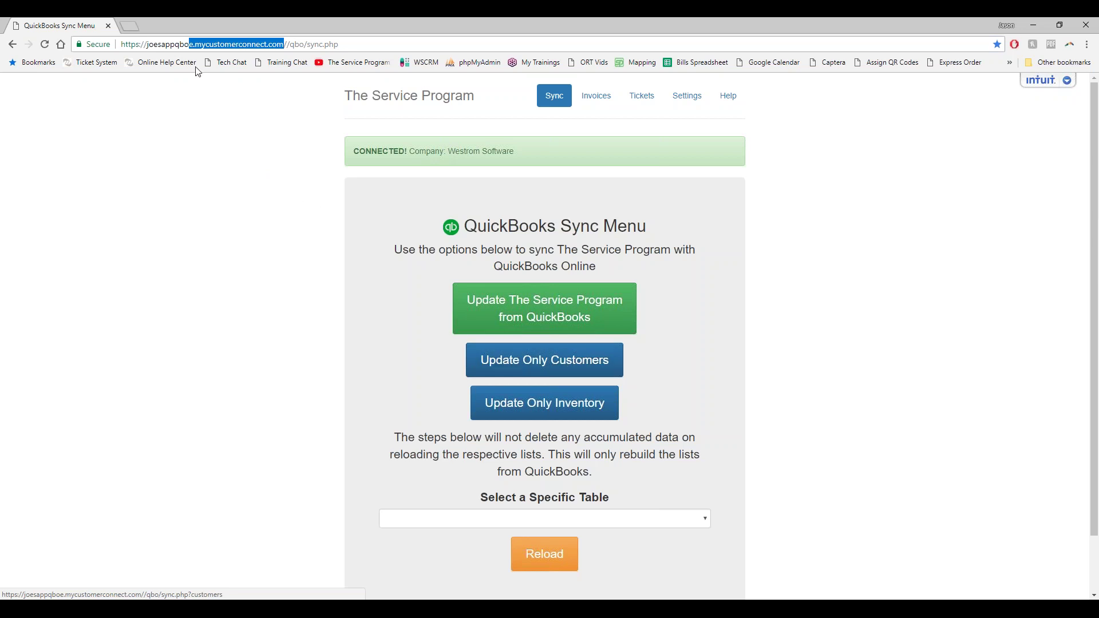
{"action": "left_click_drag", "start_coordinate": [142, 47], "coordinate": [286, 49]}
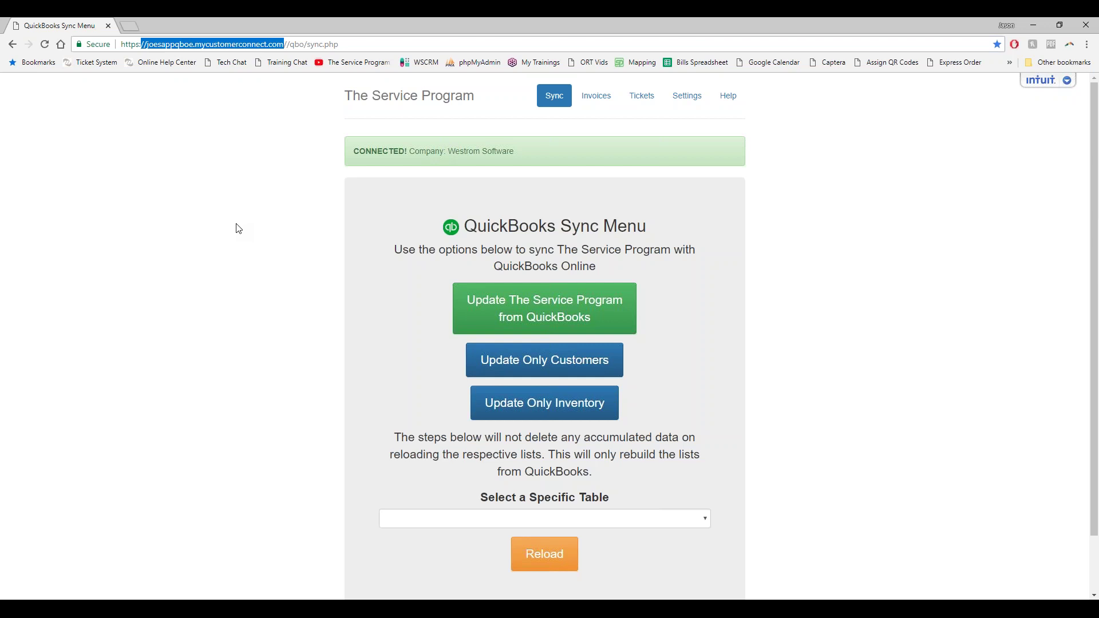
{"action": "left_click", "coordinate": [263, 598]}
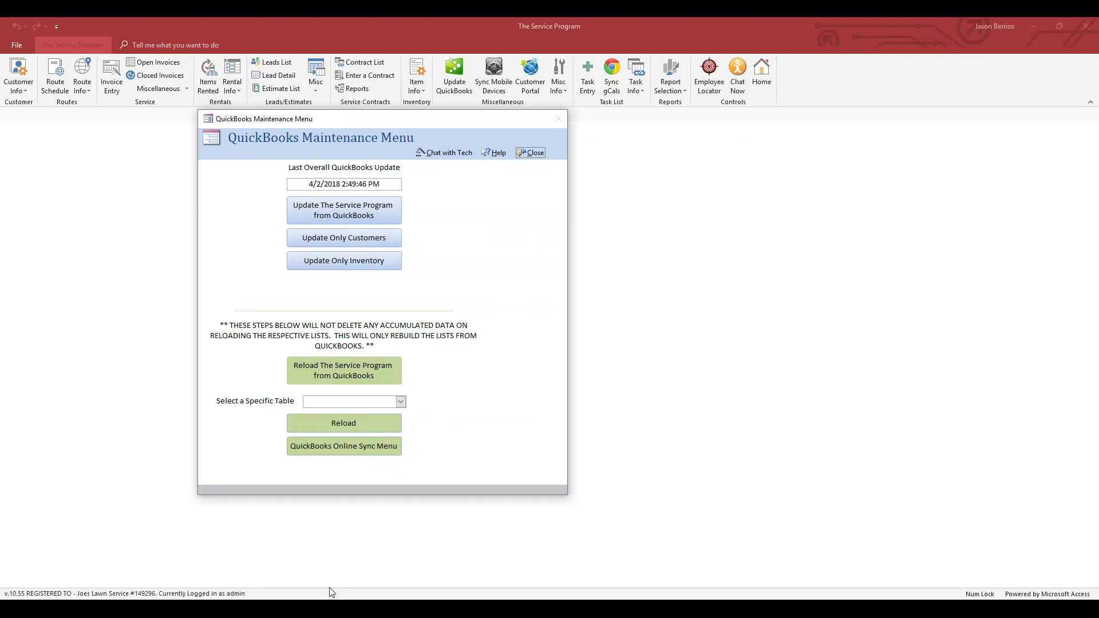
Step: Run Update Only Customers from QuickBooks in the desktop maintenance menu
{"action": "mouse_move", "coordinate": [329, 598]}
{"action": "left_click", "coordinate": [301, 565]}
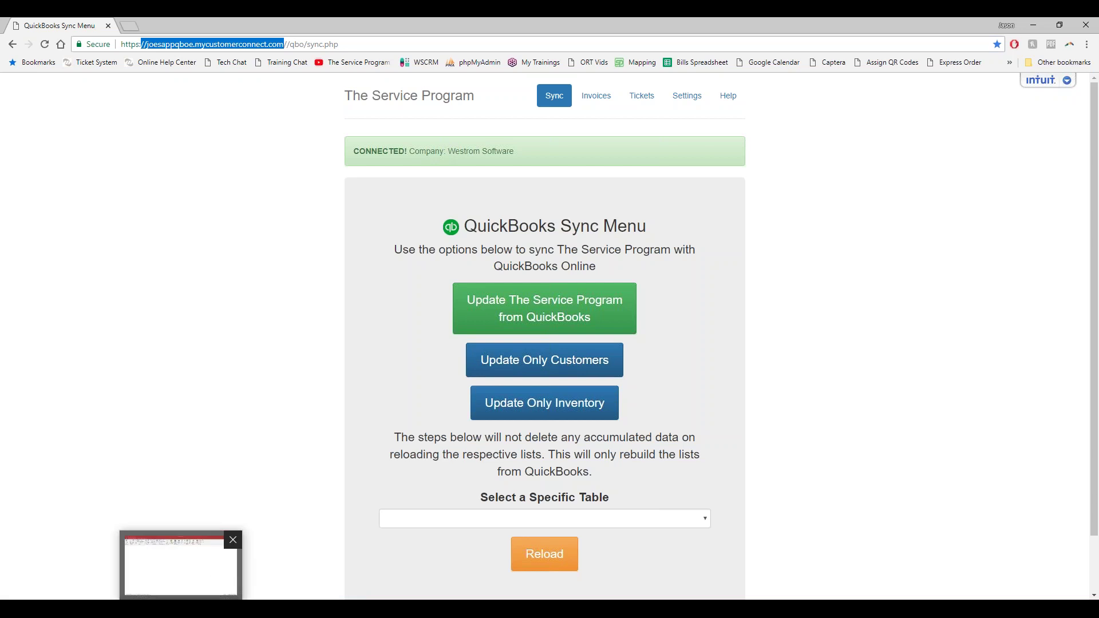
{"action": "left_click", "coordinate": [226, 552]}
{"action": "left_click", "coordinate": [352, 243]}
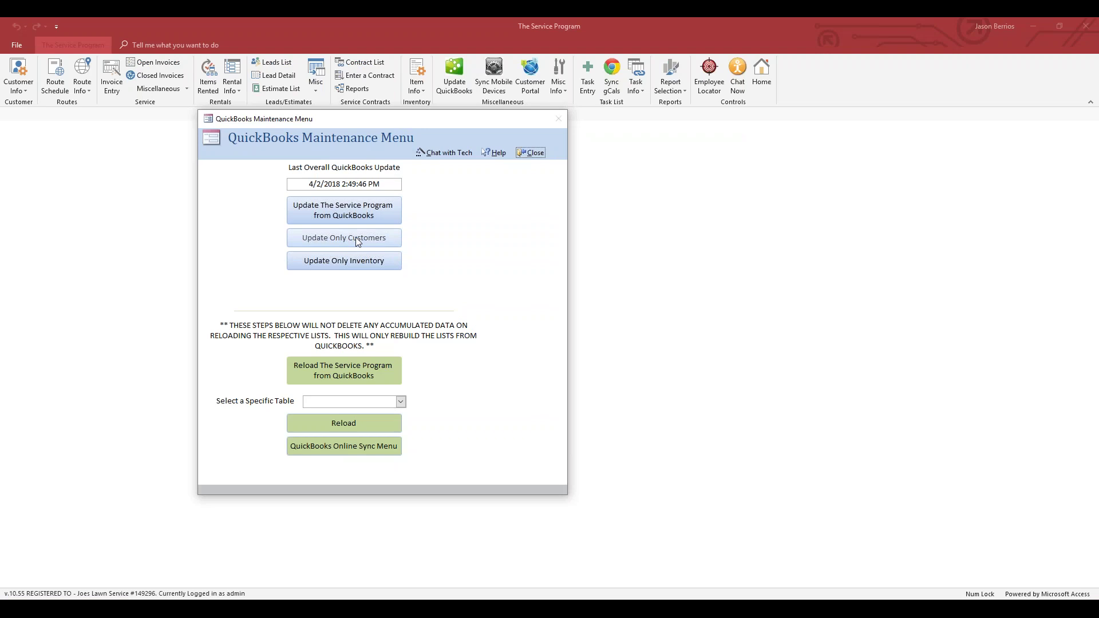
Step: Go back to the web QuickBooks Sync Menu and scroll to the reloadable tables
{"action": "left_click", "coordinate": [270, 586]}
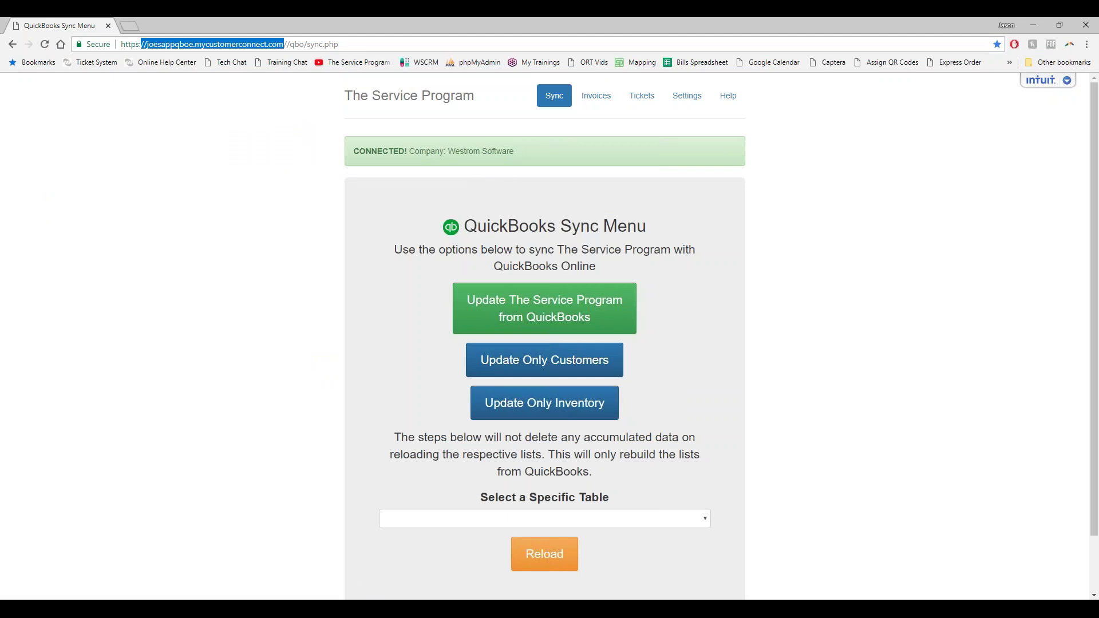
{"action": "left_click", "coordinate": [246, 588]}
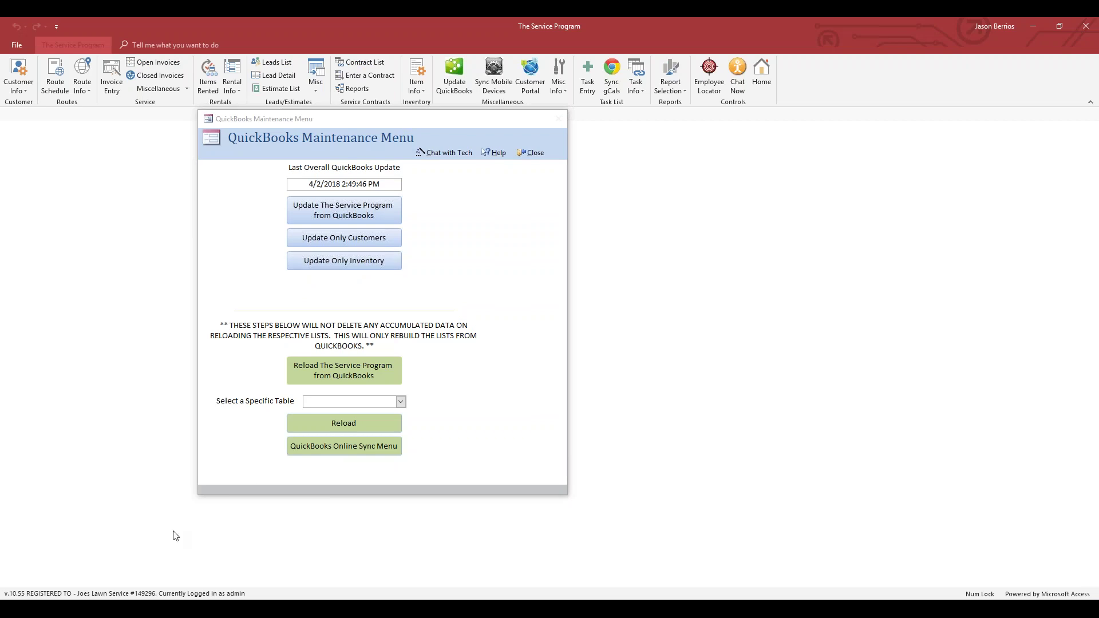
{"action": "key", "text": "alt+Tab"}
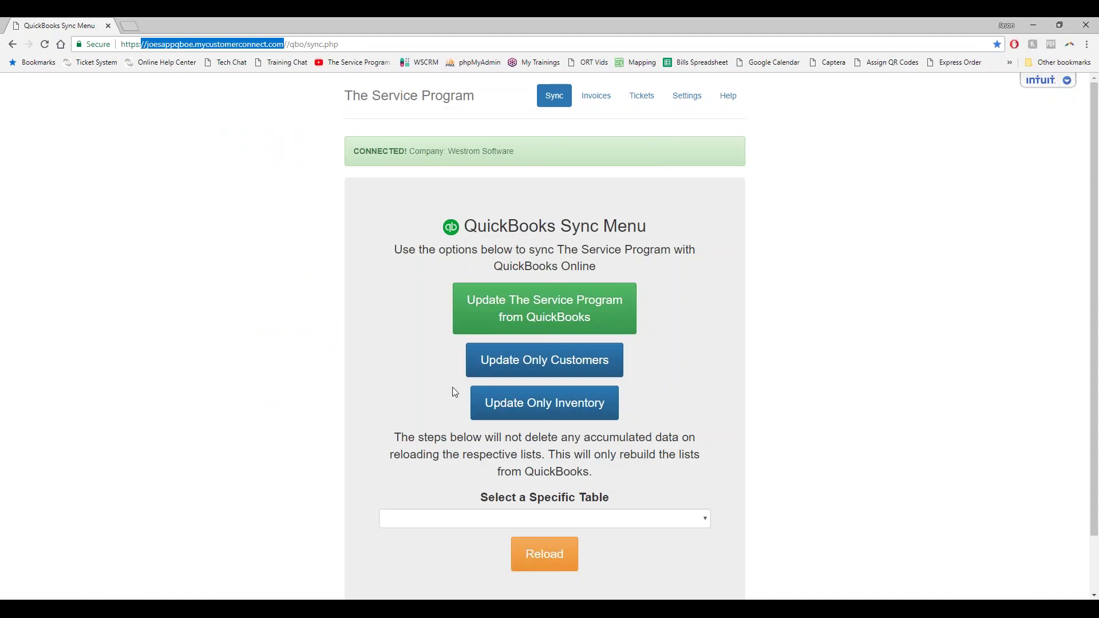
{"action": "scroll", "coordinate": [475, 458], "scroll_direction": "down", "scroll_amount": 1}
Step: Choose Customers in the web Select a Specific Table dropdown
{"action": "left_click", "coordinate": [707, 454]}
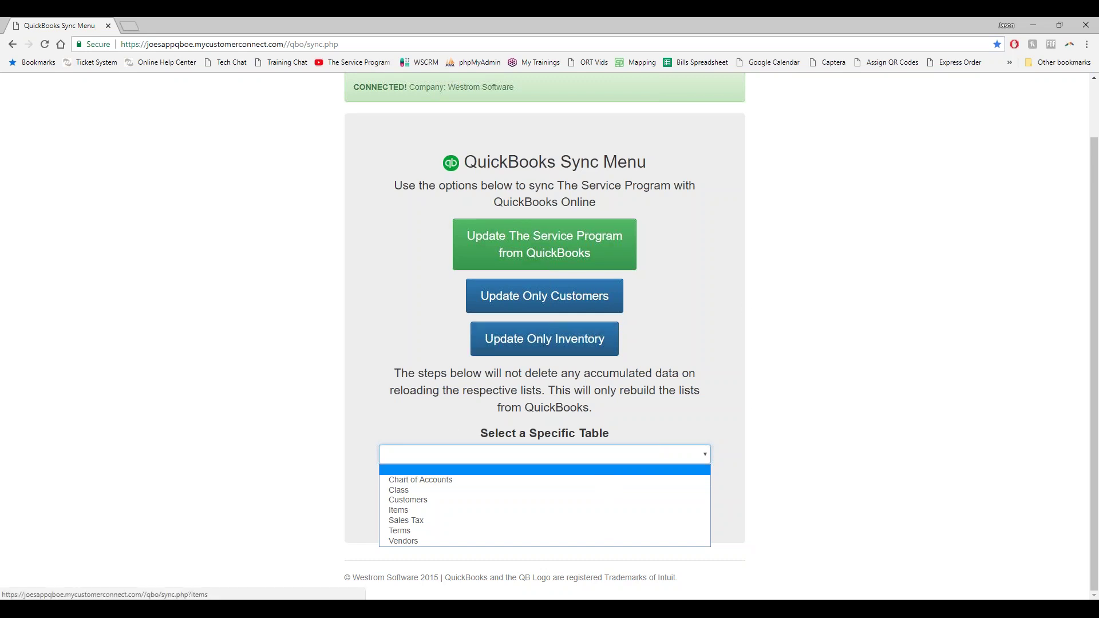
{"action": "key", "text": "alt+Tab"}
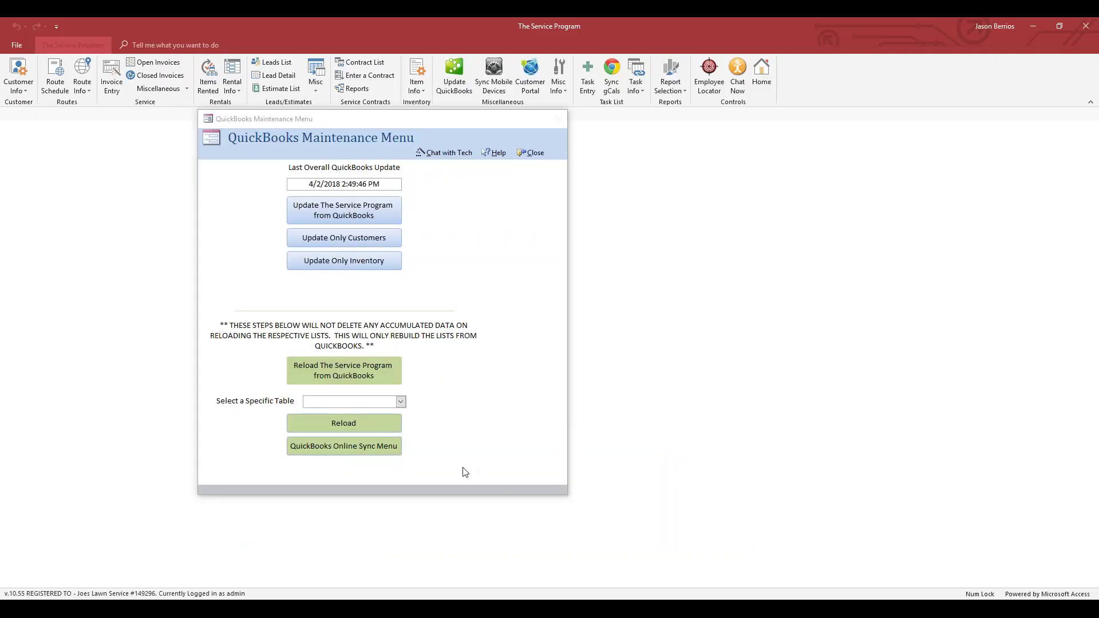
{"action": "left_click", "coordinate": [405, 403]}
{"action": "key", "text": "alt+Tab"}
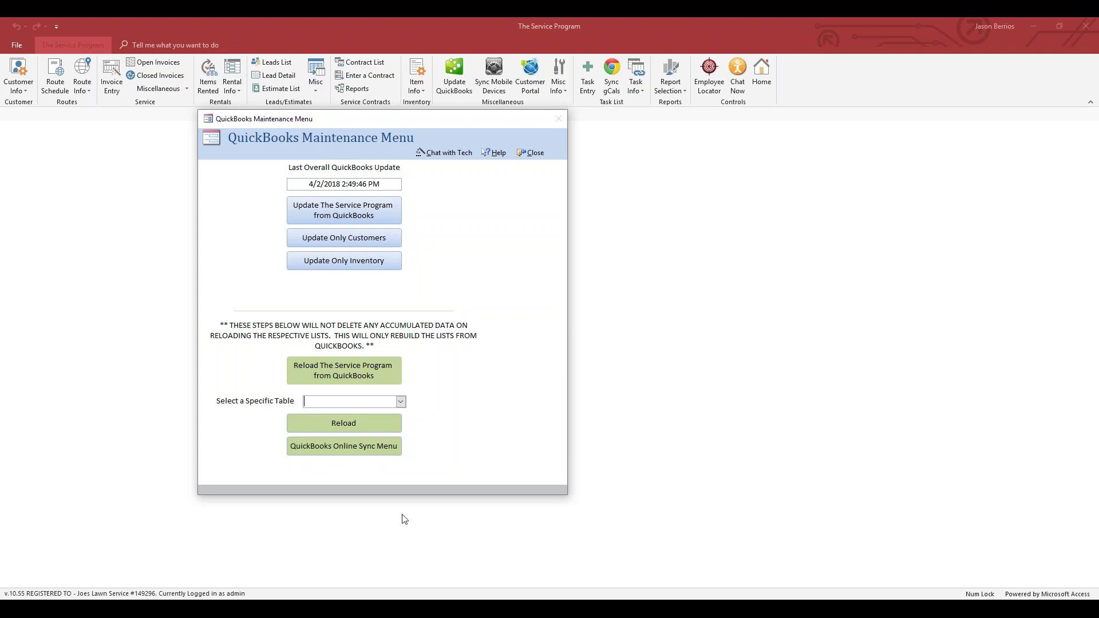
{"action": "key", "text": "alt+Tab"}
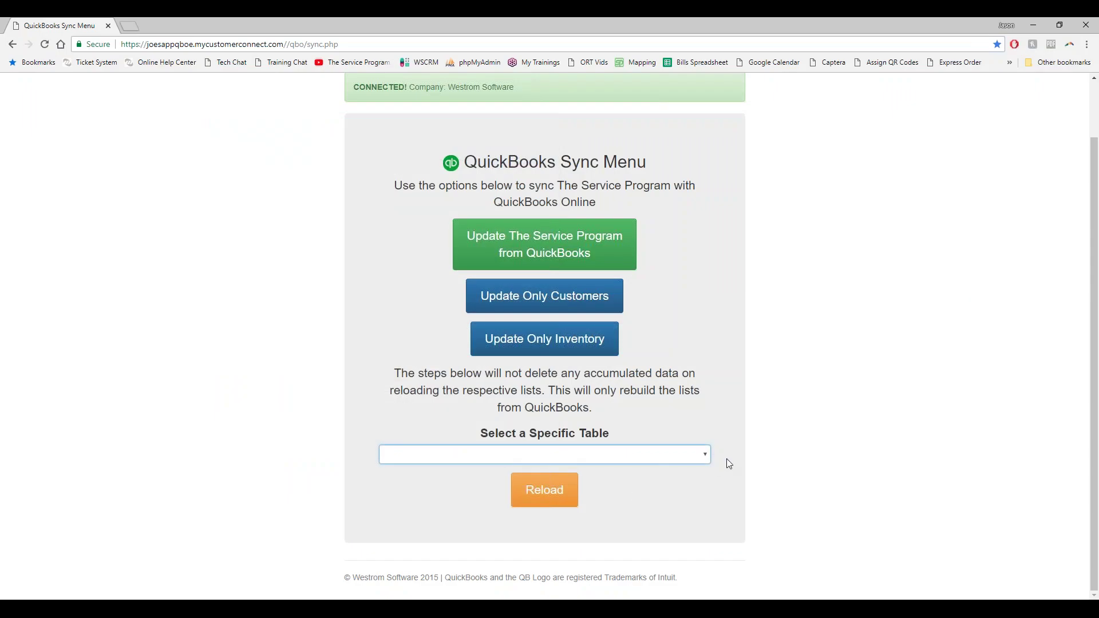
{"action": "left_click", "coordinate": [706, 455]}
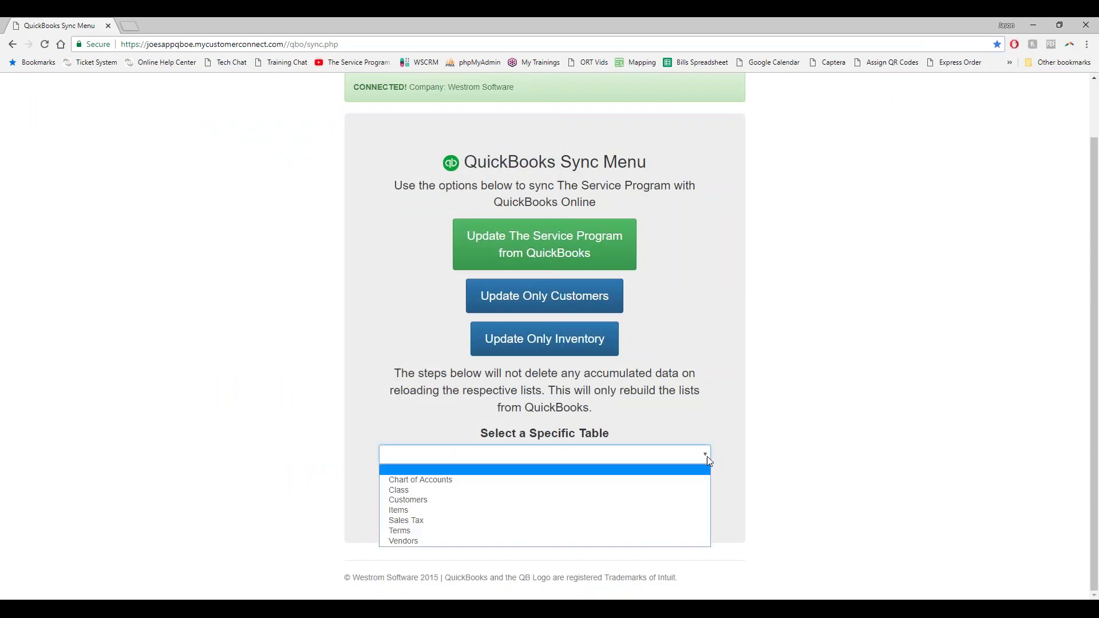
{"action": "left_click", "coordinate": [490, 500]}
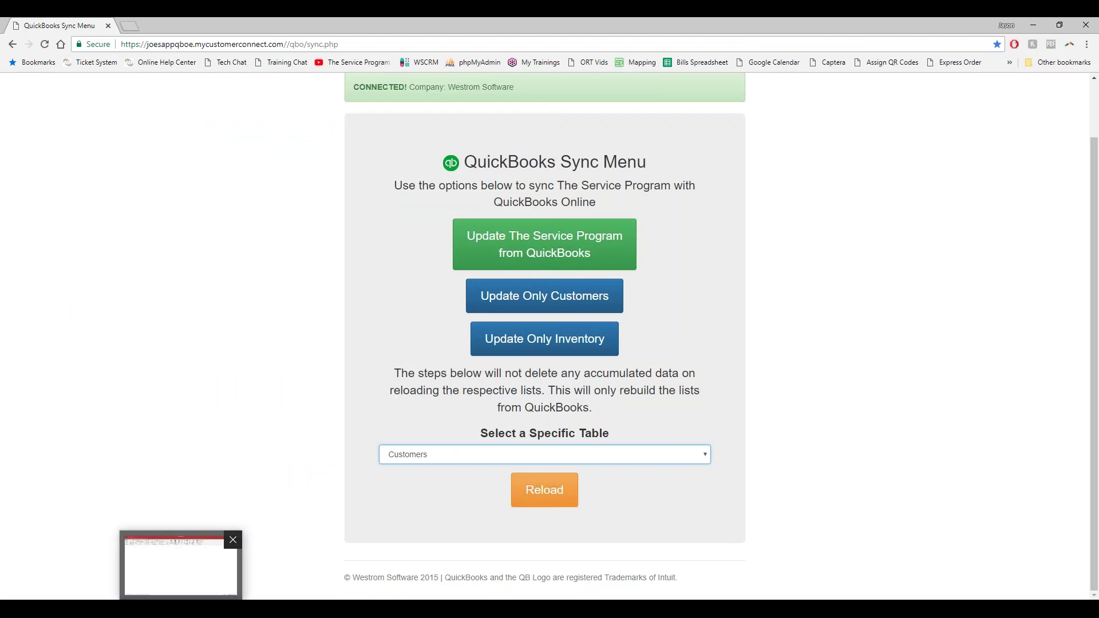
Step: Choose Customers in the desktop reload table list, then return to the web sync page
{"action": "left_click", "coordinate": [231, 599]}
{"action": "left_click", "coordinate": [401, 403]}
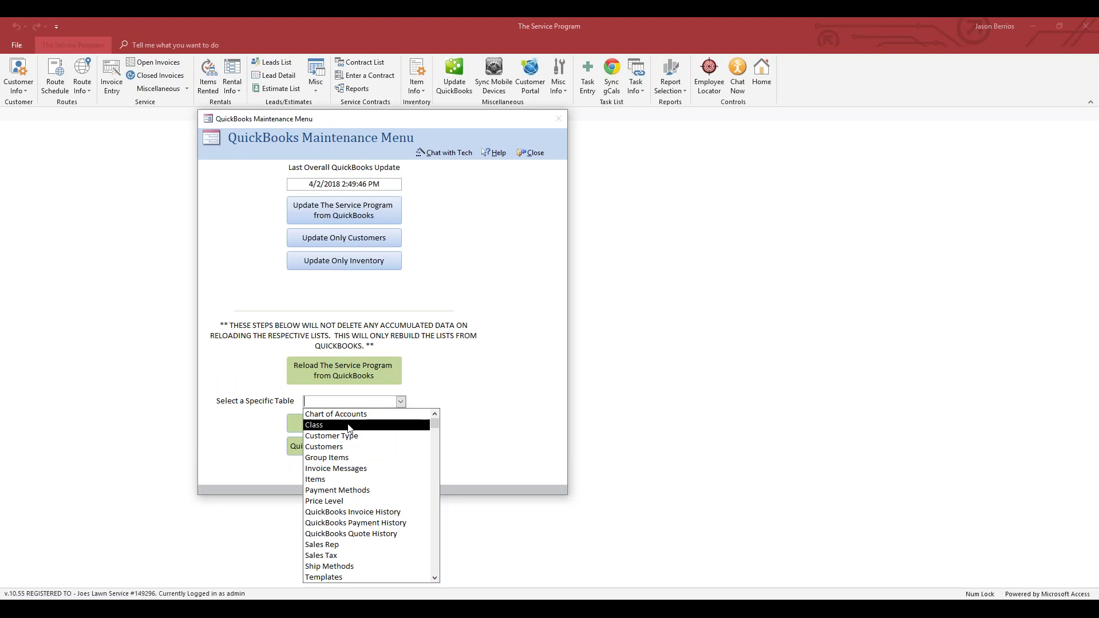
{"action": "left_click", "coordinate": [335, 447]}
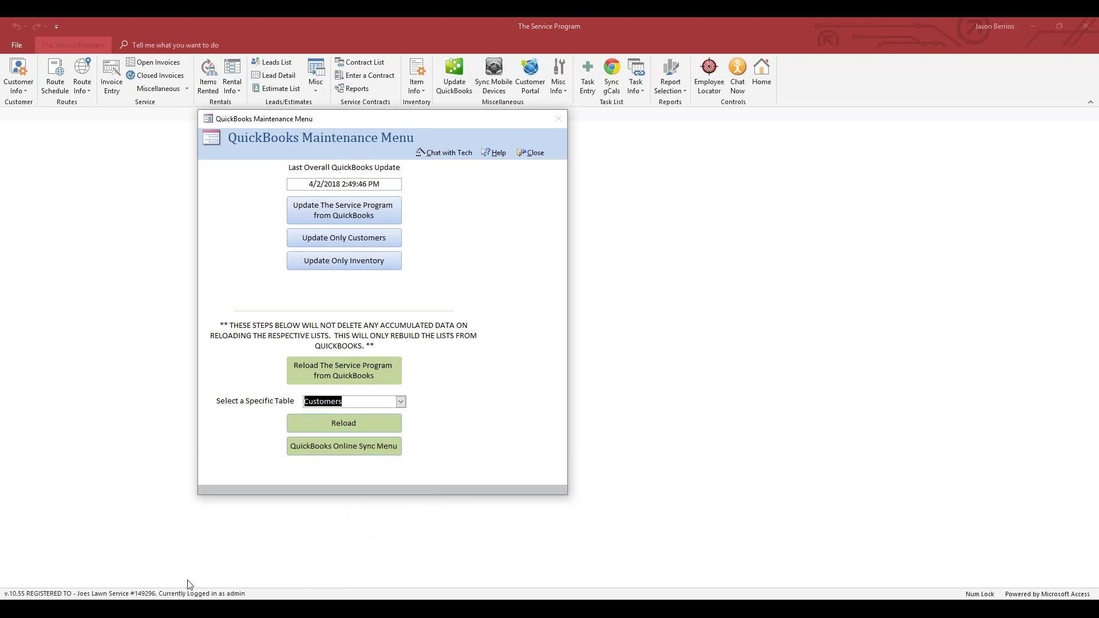
{"action": "mouse_move", "coordinate": [365, 608]}
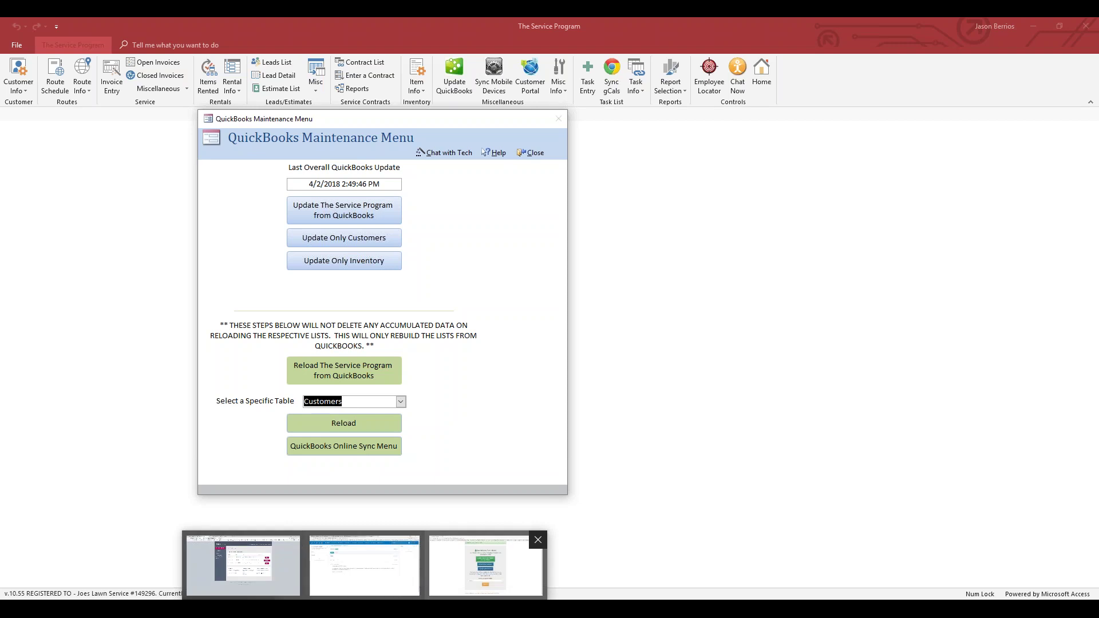
{"action": "left_click", "coordinate": [486, 565]}
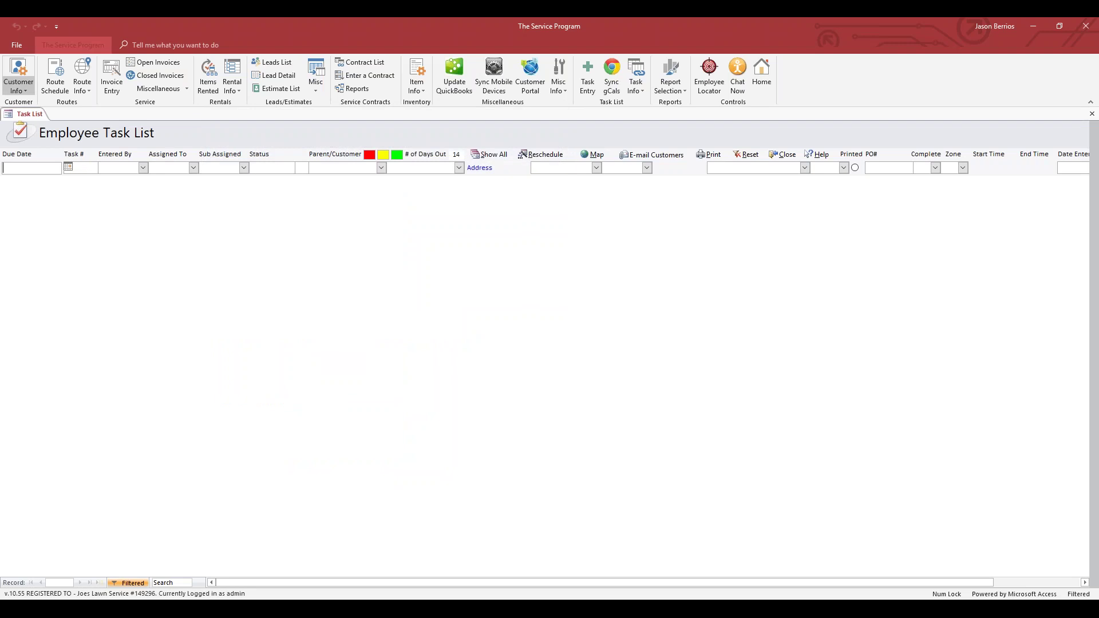
{"action": "left_click", "coordinate": [18, 77]}
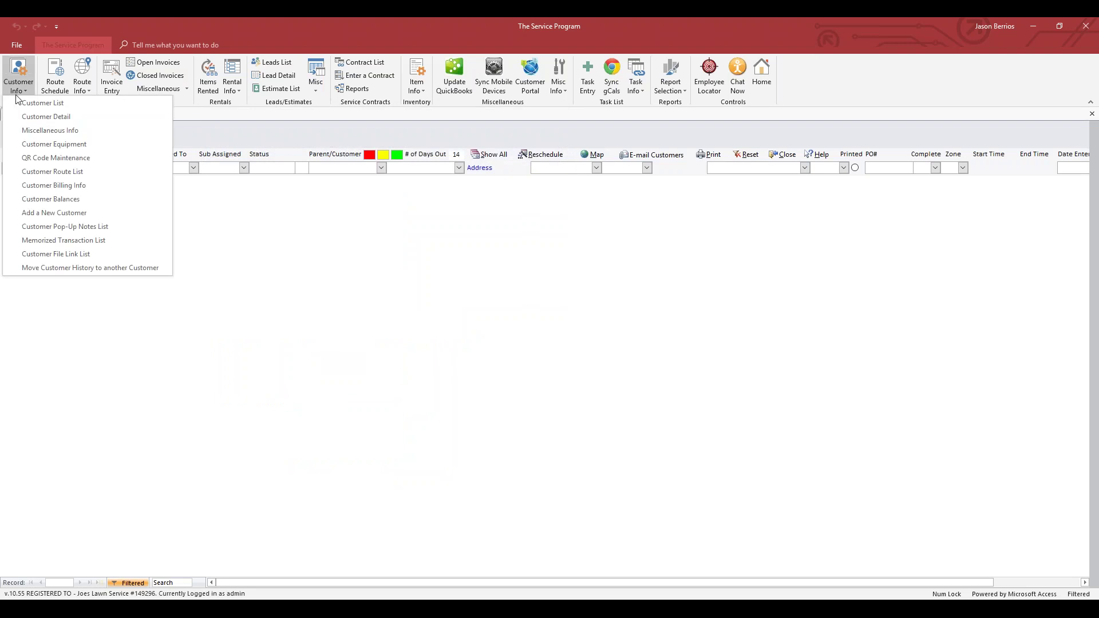
{"action": "left_click", "coordinate": [46, 102]}
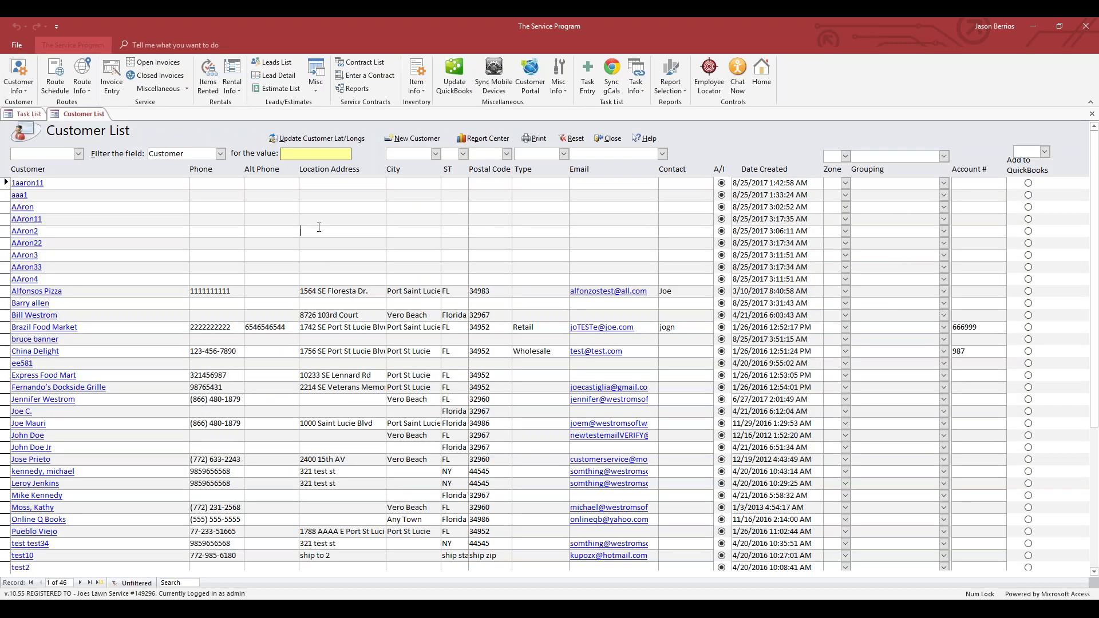
{"action": "left_click_drag", "start_coordinate": [312, 291], "coordinate": [359, 315]}
{"action": "left_click_drag", "start_coordinate": [368, 290], "coordinate": [274, 288]}
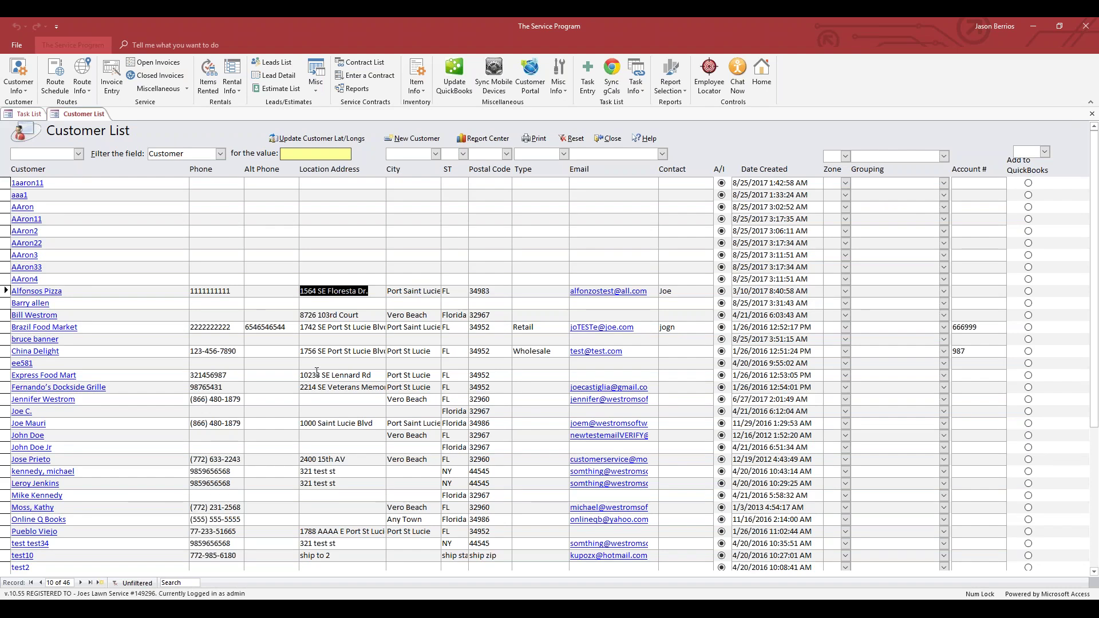
Step: Open Alfonsos Pizza's customer detail and compare Ship Address lines 1 and 2
{"action": "left_click", "coordinate": [46, 292]}
{"action": "double_click", "coordinate": [46, 293]}
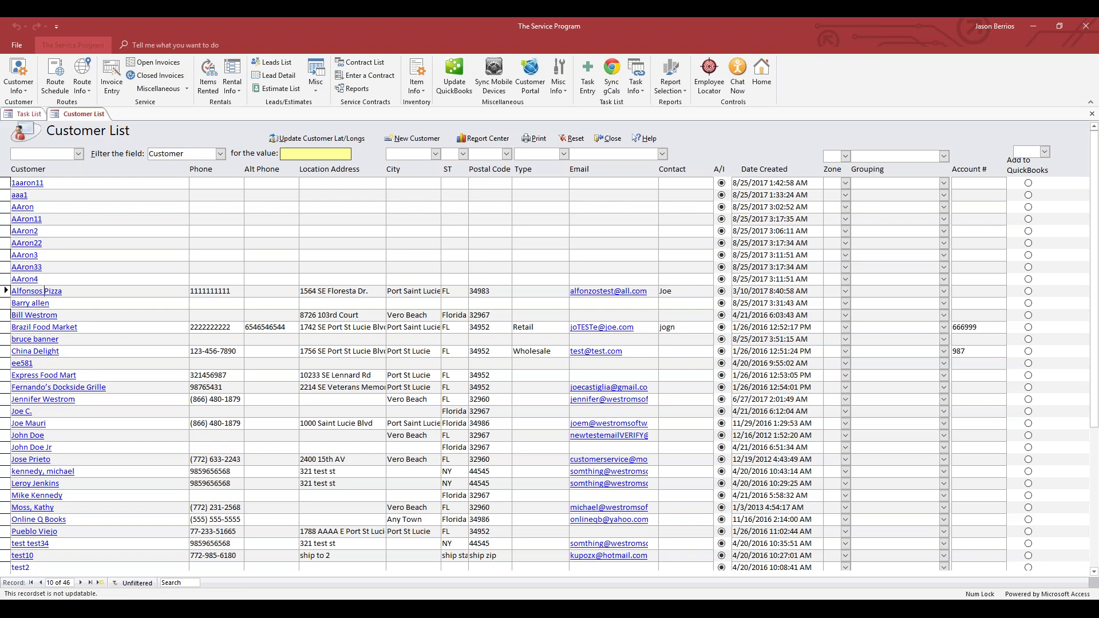
{"action": "left_click_drag", "start_coordinate": [364, 377], "coordinate": [297, 381]}
{"action": "left_click_drag", "start_coordinate": [369, 396], "coordinate": [293, 396]}
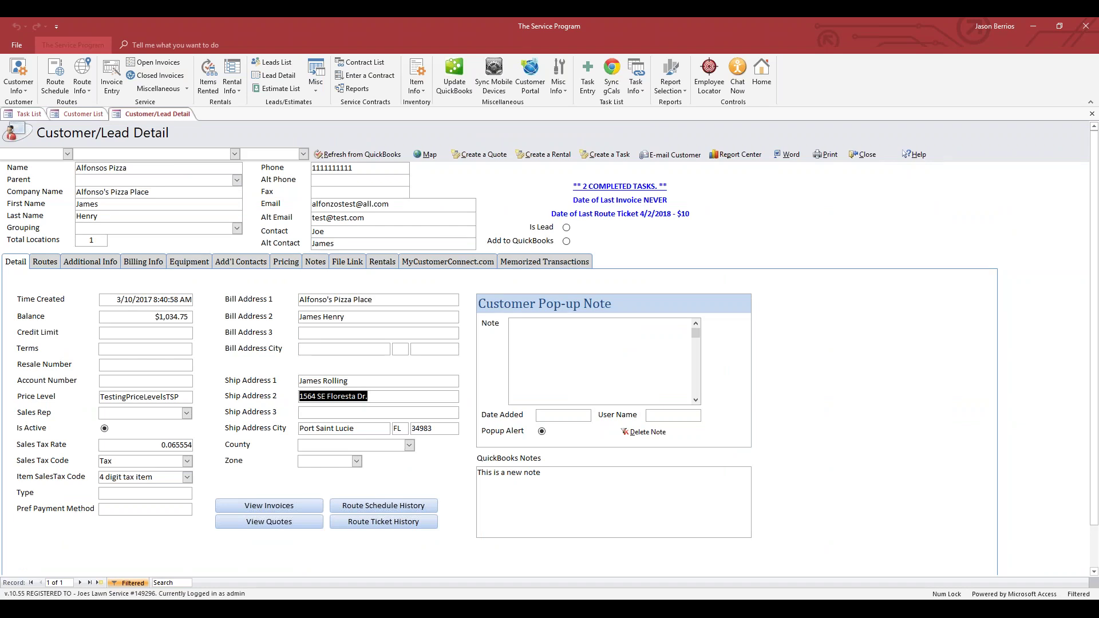
{"action": "left_click_drag", "start_coordinate": [369, 396], "coordinate": [298, 382]}
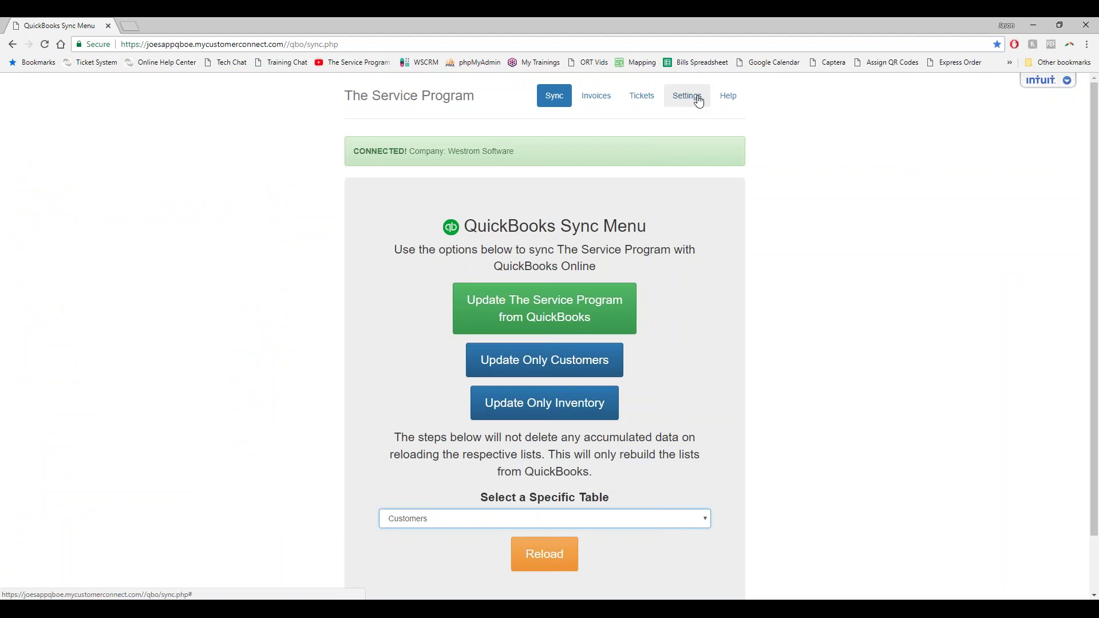
Step: Set the QuickBooks Online settings to pull addresses from Use Line 1 and save
{"action": "left_click", "coordinate": [699, 101]}
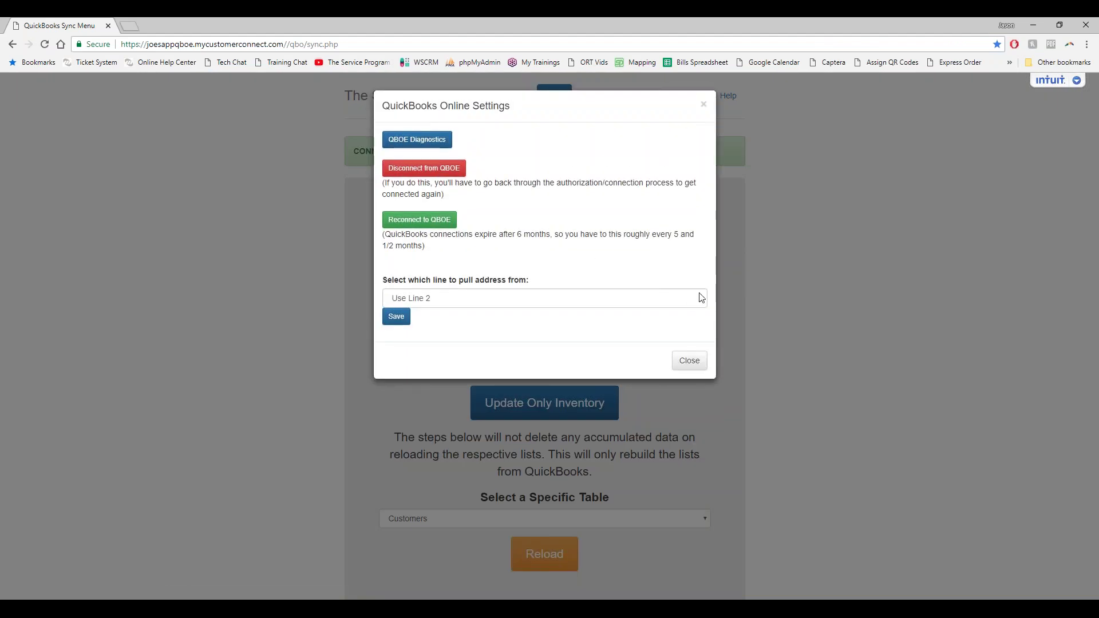
{"action": "left_click", "coordinate": [702, 301]}
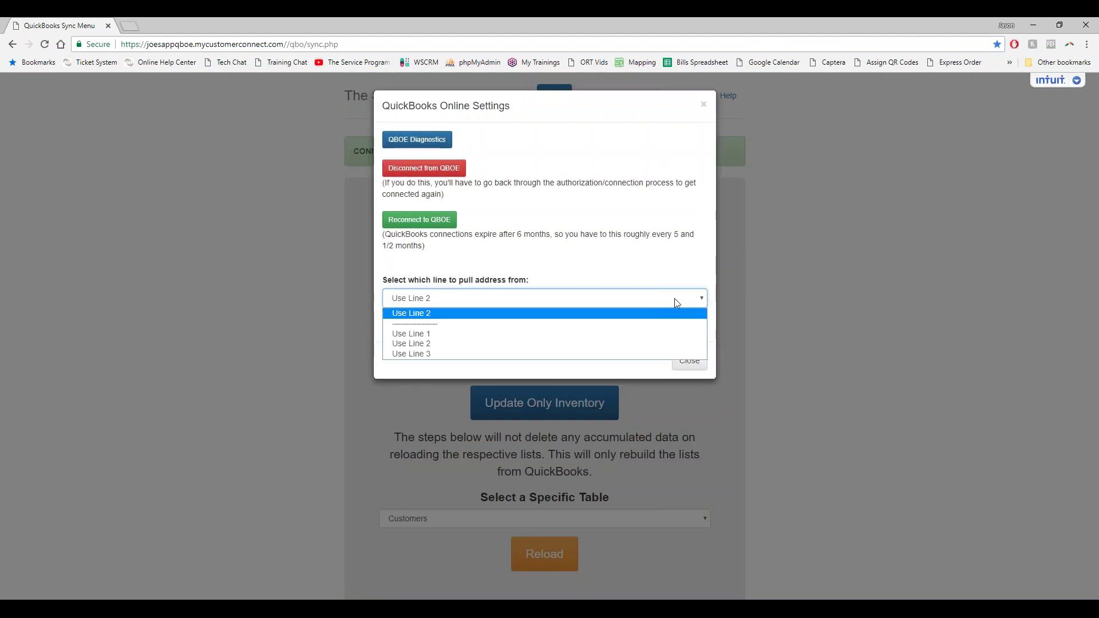
{"action": "left_click", "coordinate": [428, 334]}
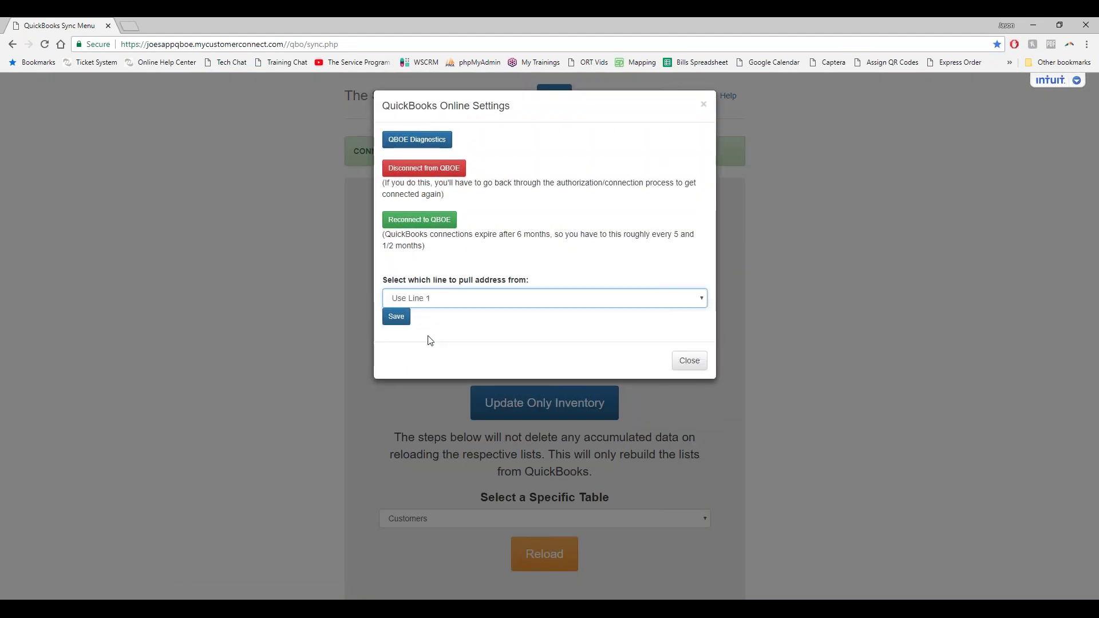
{"action": "left_click", "coordinate": [396, 317]}
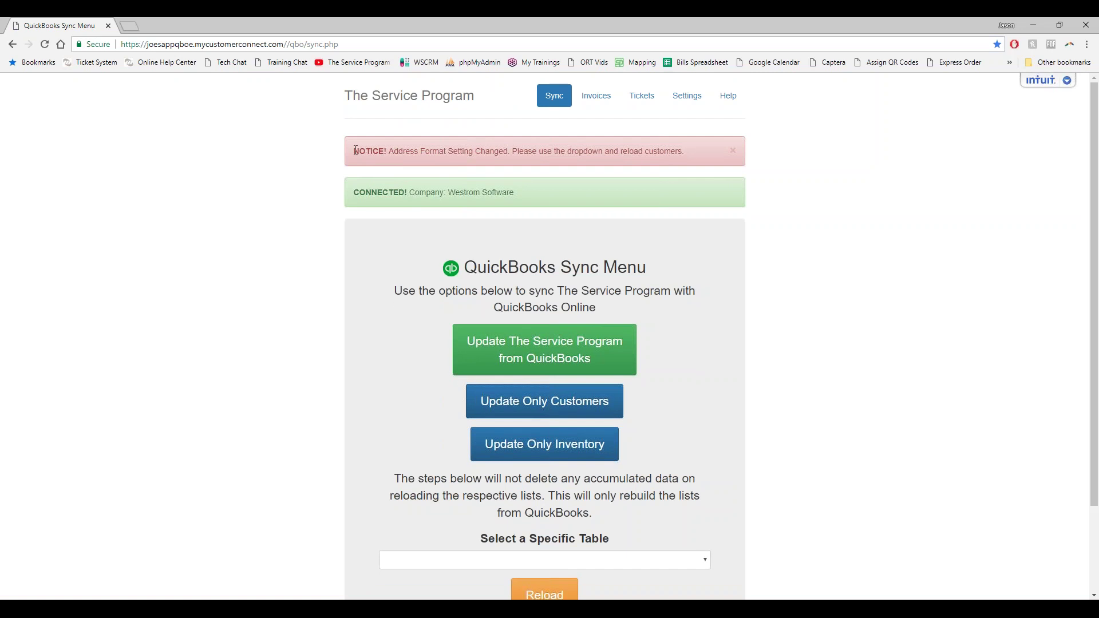
{"action": "left_click_drag", "start_coordinate": [355, 150], "coordinate": [677, 153]}
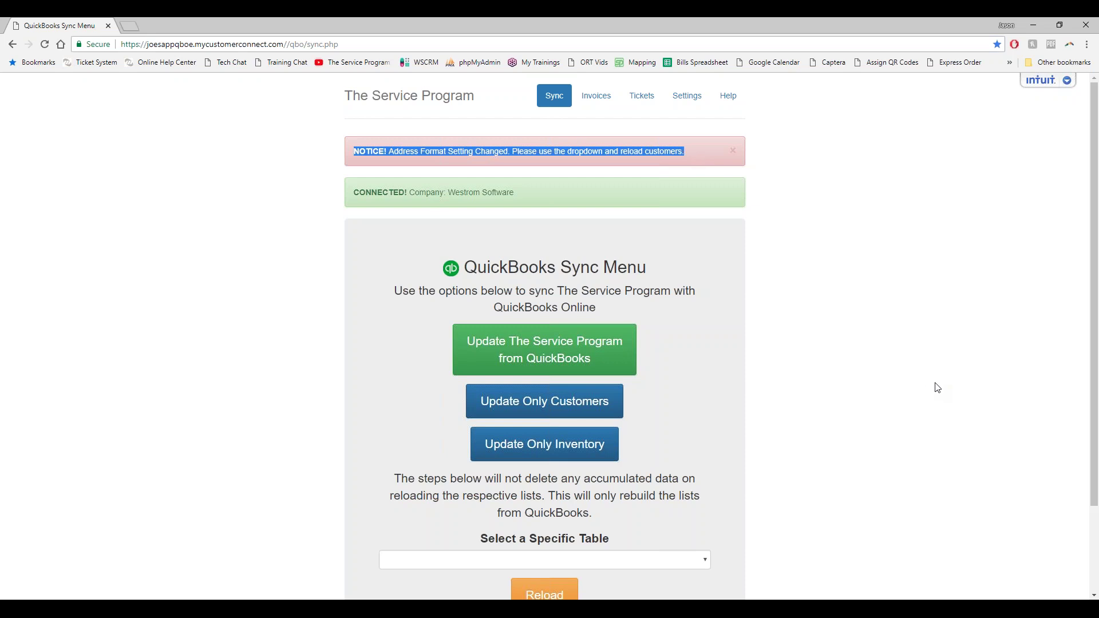
Step: Choose Customers as the specific table to reload, then return to the desktop program
{"action": "scroll", "coordinate": [864, 339], "scroll_direction": "down", "scroll_amount": 1}
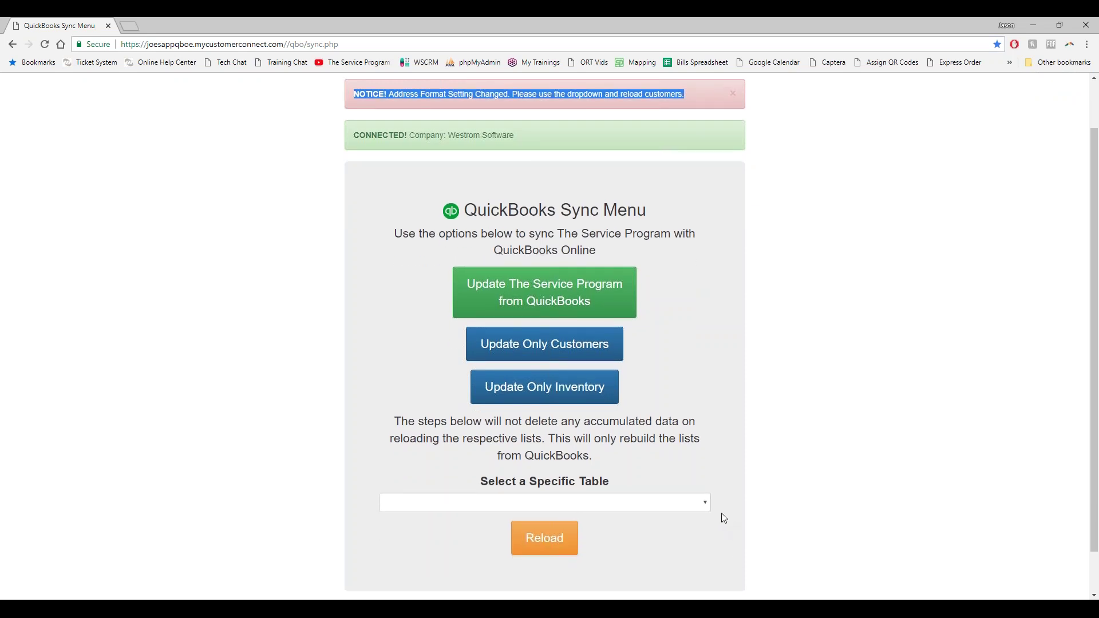
{"action": "left_click", "coordinate": [705, 506]}
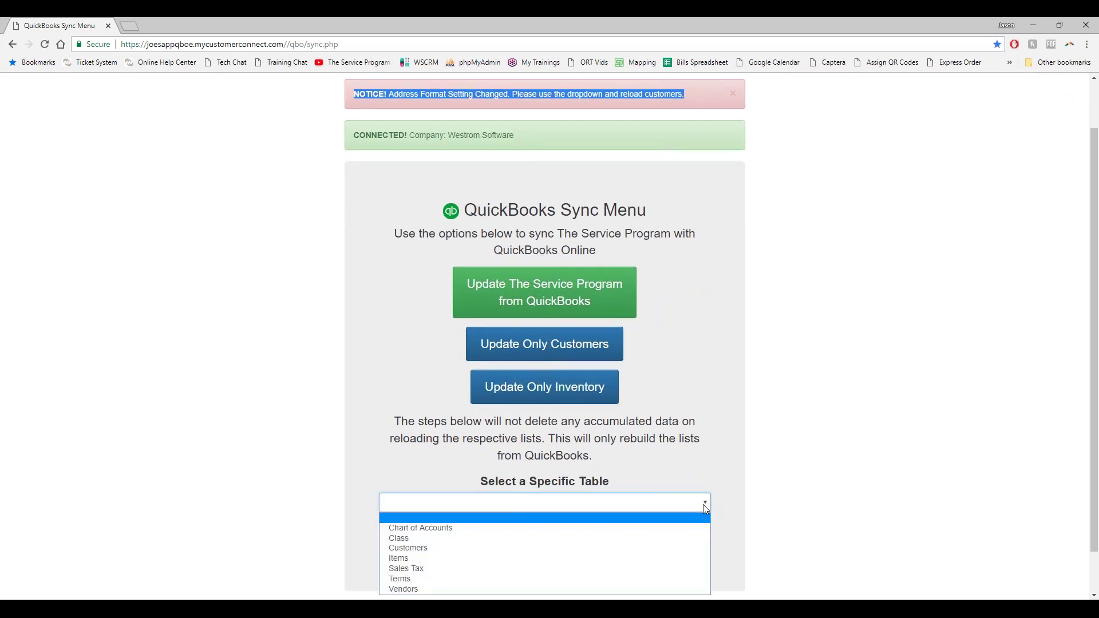
{"action": "left_click", "coordinate": [393, 548]}
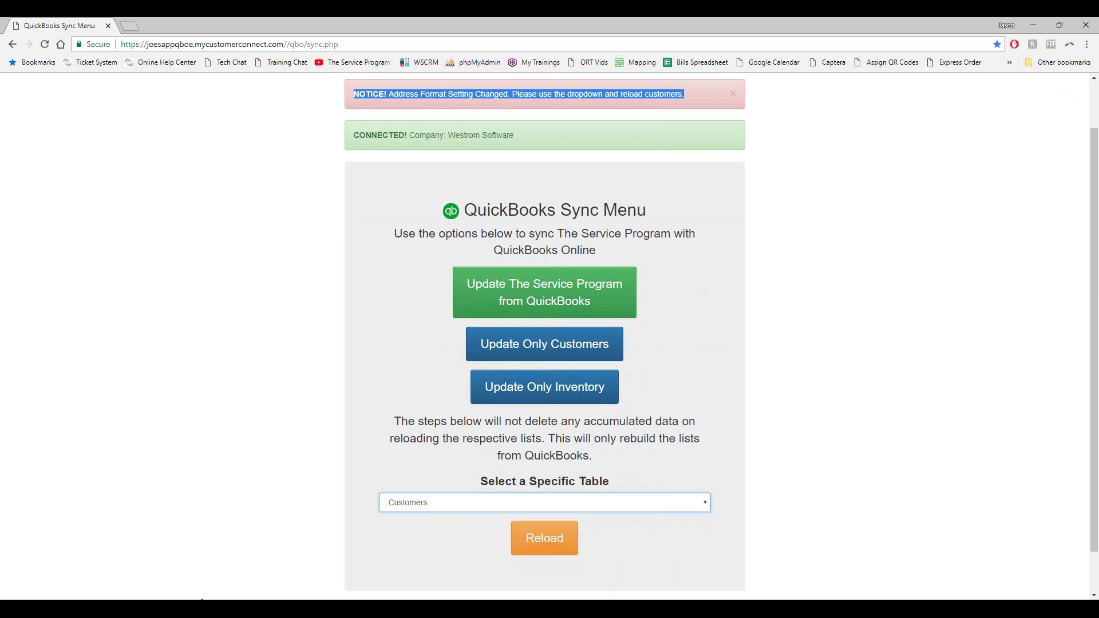
{"action": "left_click", "coordinate": [201, 600]}
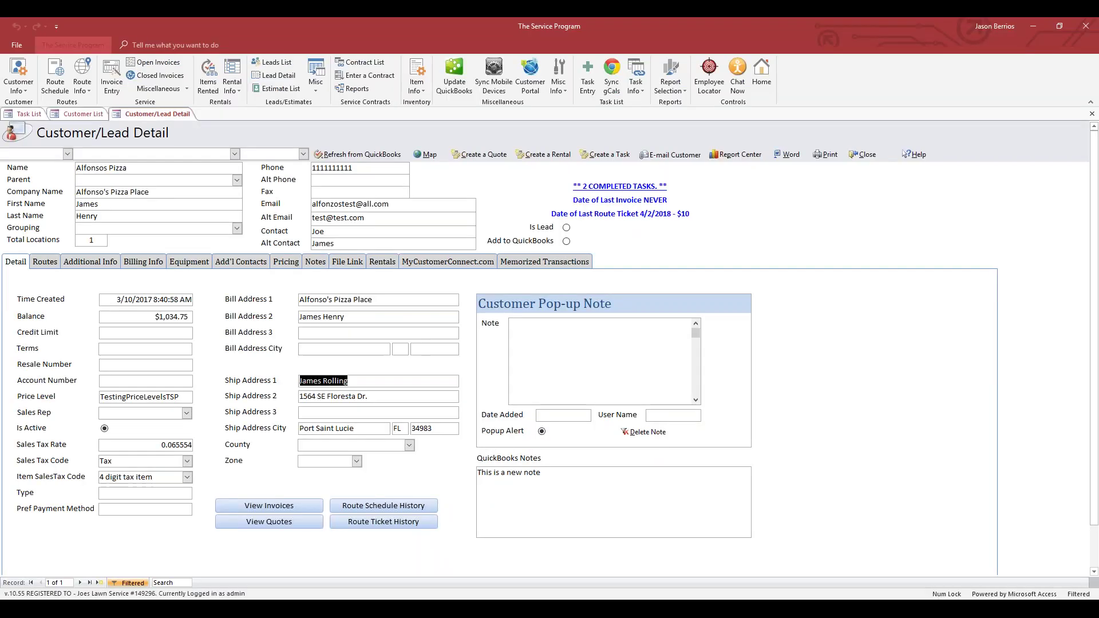
Step: Reload the Customers table in the QuickBooks maintenance menu, then reopen the Customer List
{"action": "left_click", "coordinate": [454, 78]}
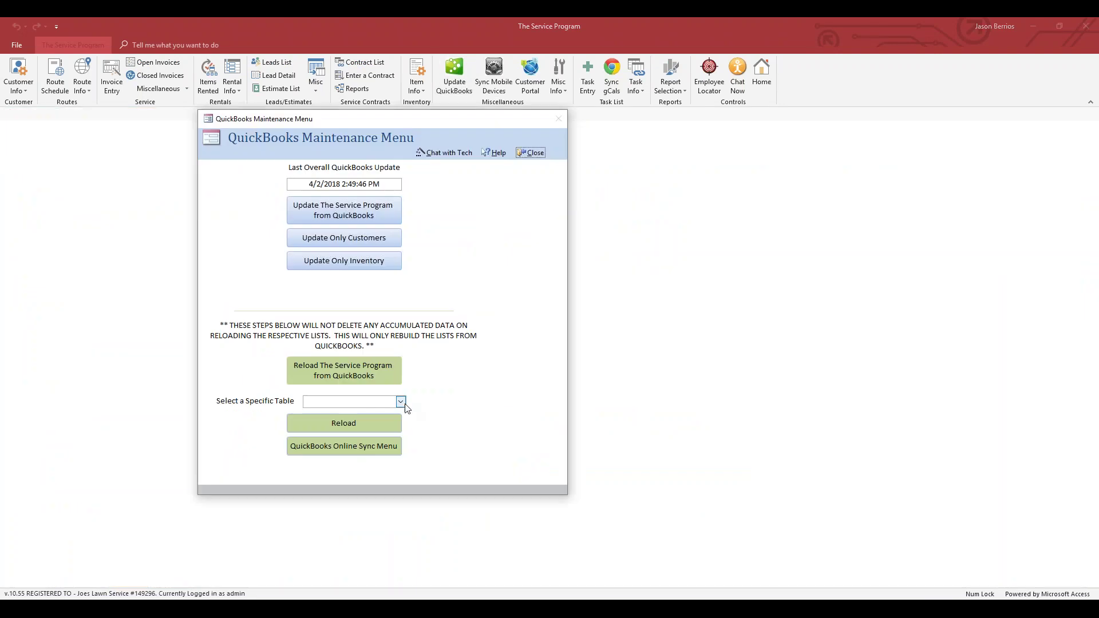
{"action": "left_click", "coordinate": [401, 401]}
{"action": "left_click", "coordinate": [363, 446]}
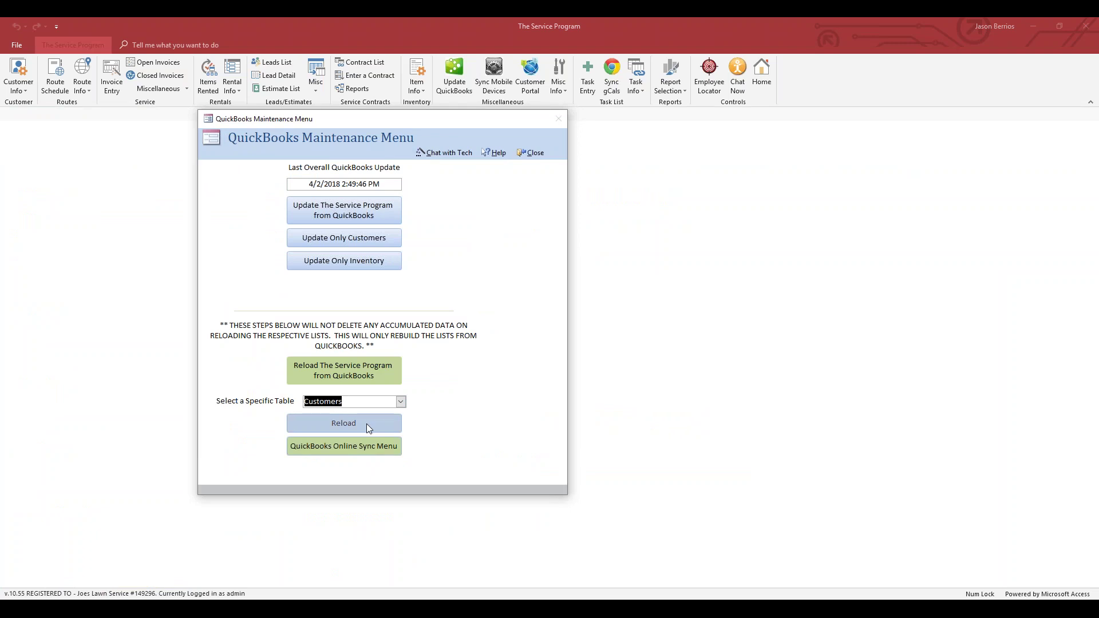
{"action": "left_click", "coordinate": [532, 153]}
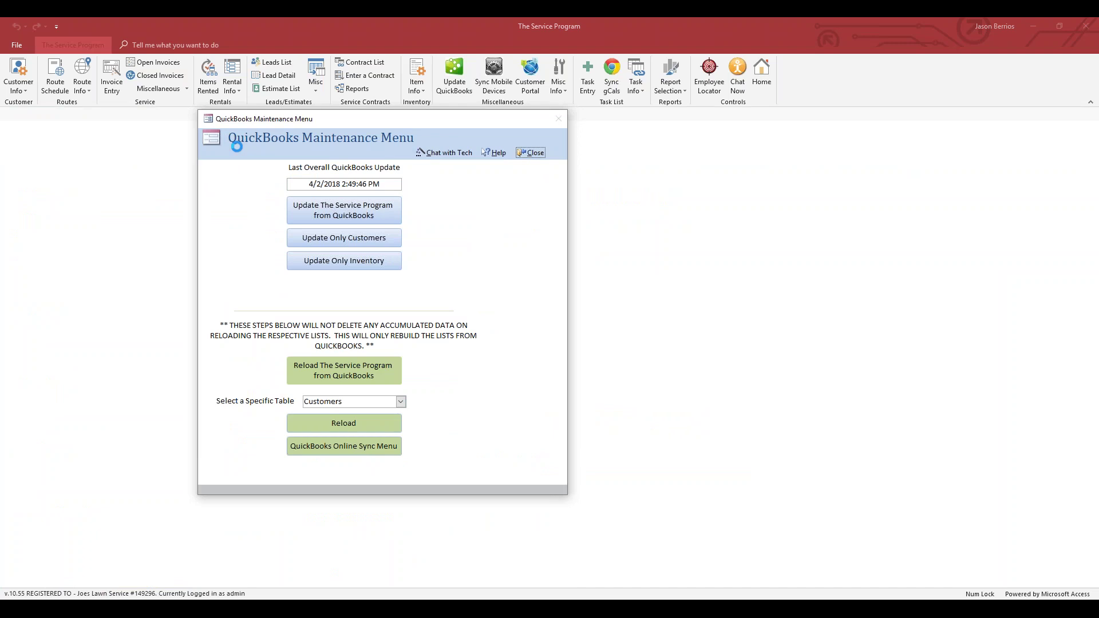
{"action": "left_click", "coordinate": [25, 93]}
{"action": "left_click", "coordinate": [27, 102]}
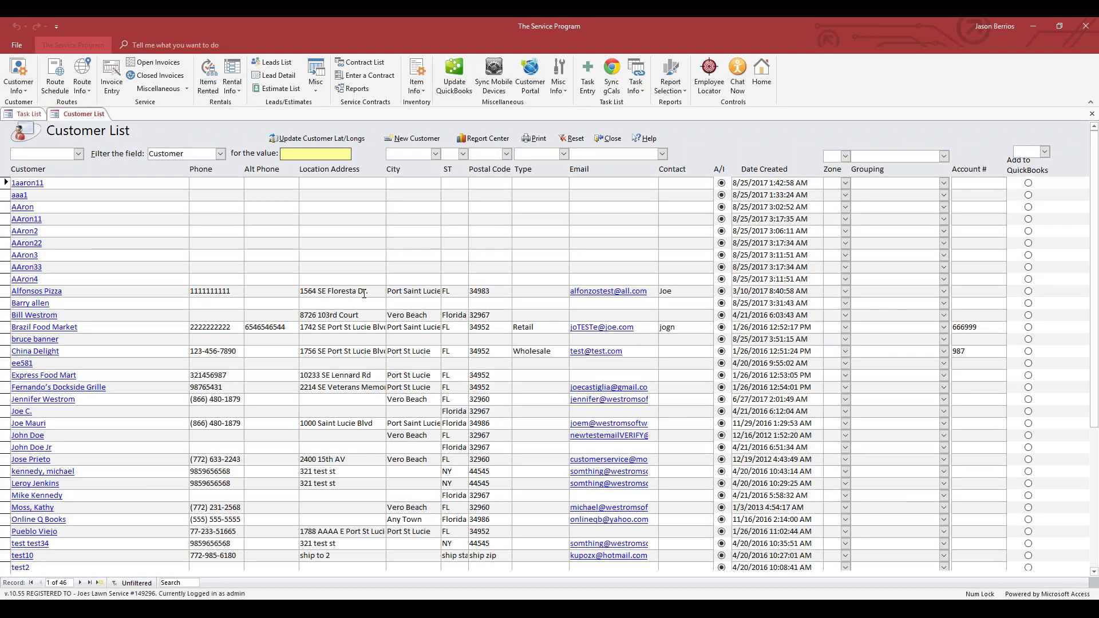